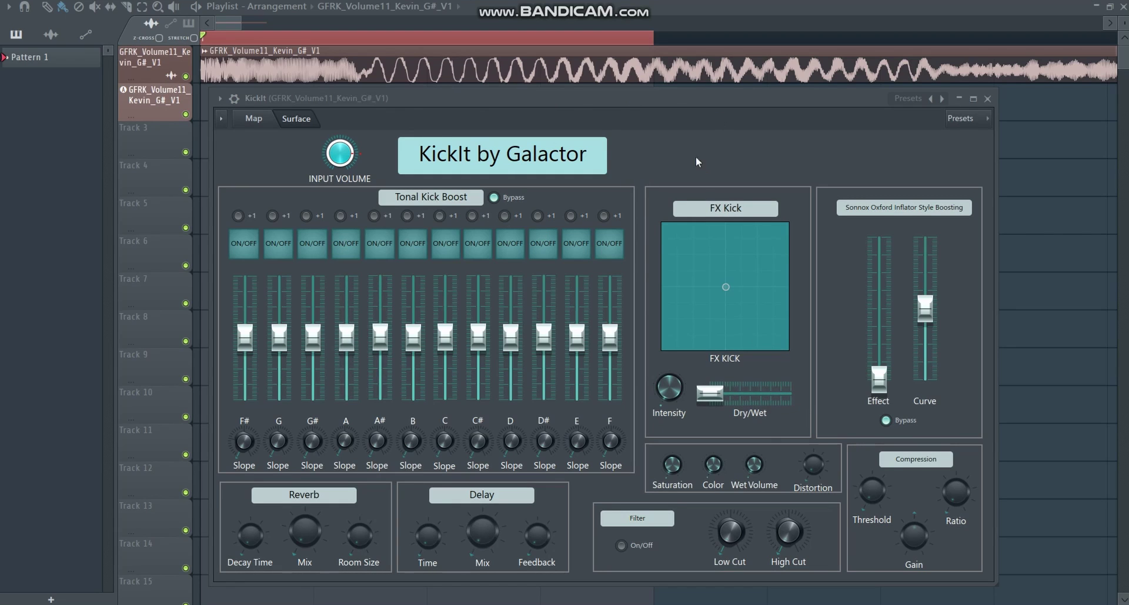
Play and stop the song to audition the kick, then switch Tonal Kick Boost out of bypass.
{"action": "key", "text": "space"}
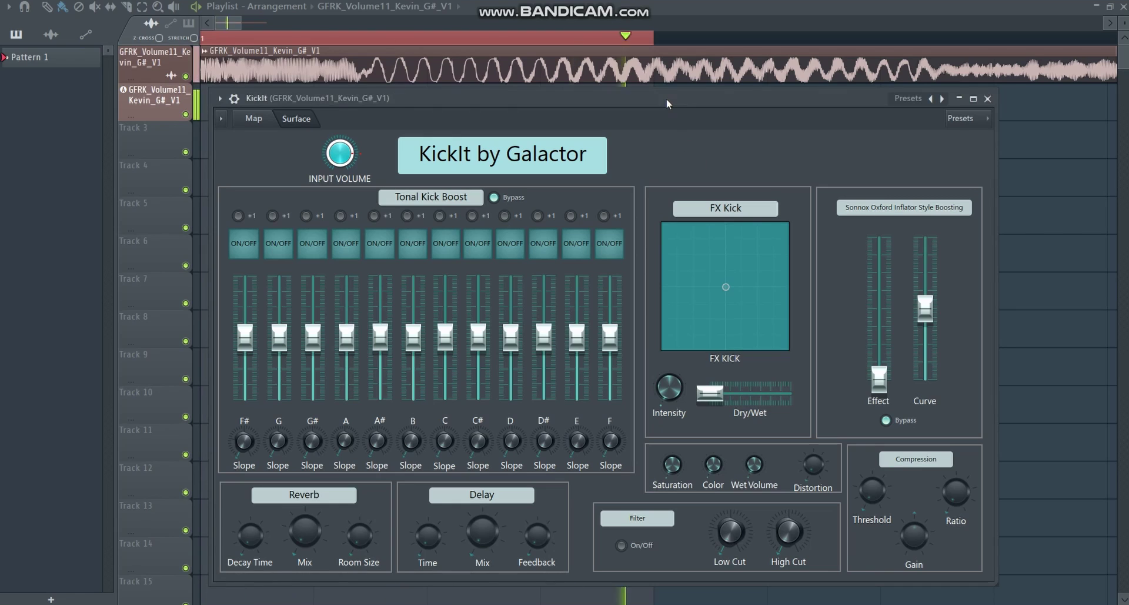
{"action": "key", "text": "space"}
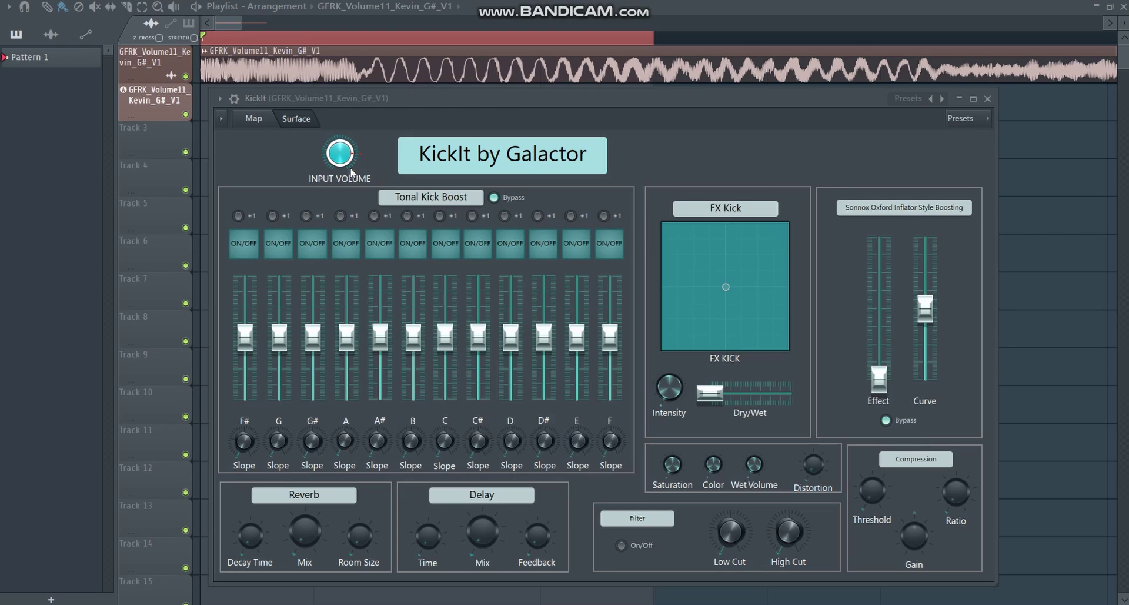
{"action": "left_click_drag", "start_coordinate": [424, 98], "coordinate": [427, 96]}
{"action": "key", "text": "space"}
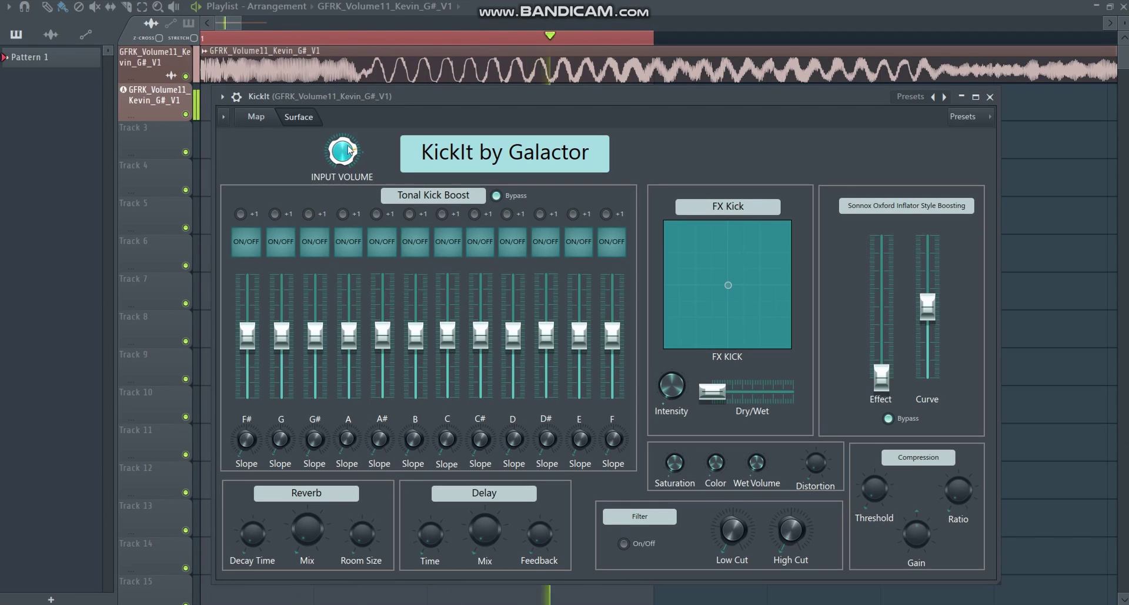
{"action": "key", "text": "space"}
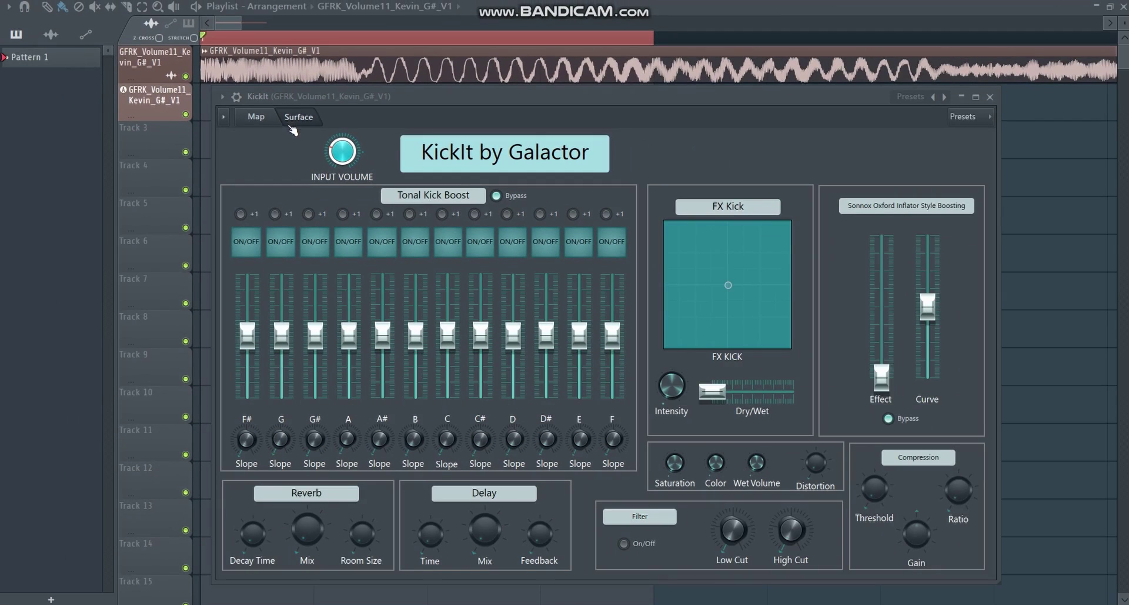
{"action": "left_click", "coordinate": [502, 196]}
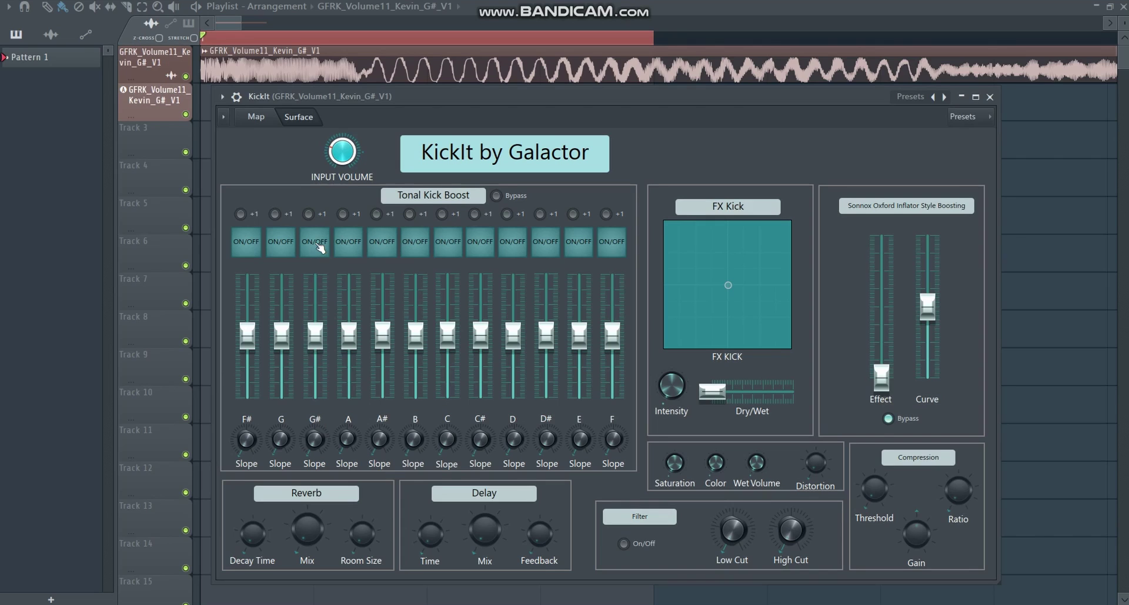
Turn on the G# band and compare the kick with it on and off, nudging KickIt's input volume.
{"action": "left_click", "coordinate": [318, 249]}
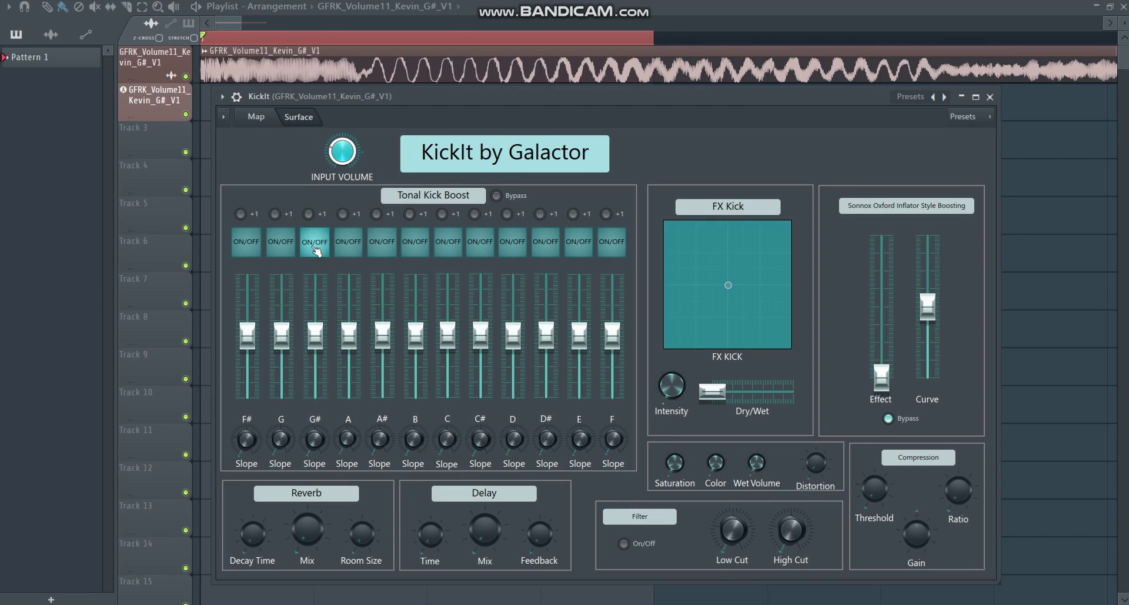
{"action": "key", "text": "space"}
{"action": "key", "text": "space"}
{"action": "left_click_drag", "start_coordinate": [343, 152], "coordinate": [342, 143]}
{"action": "key", "text": "space"}
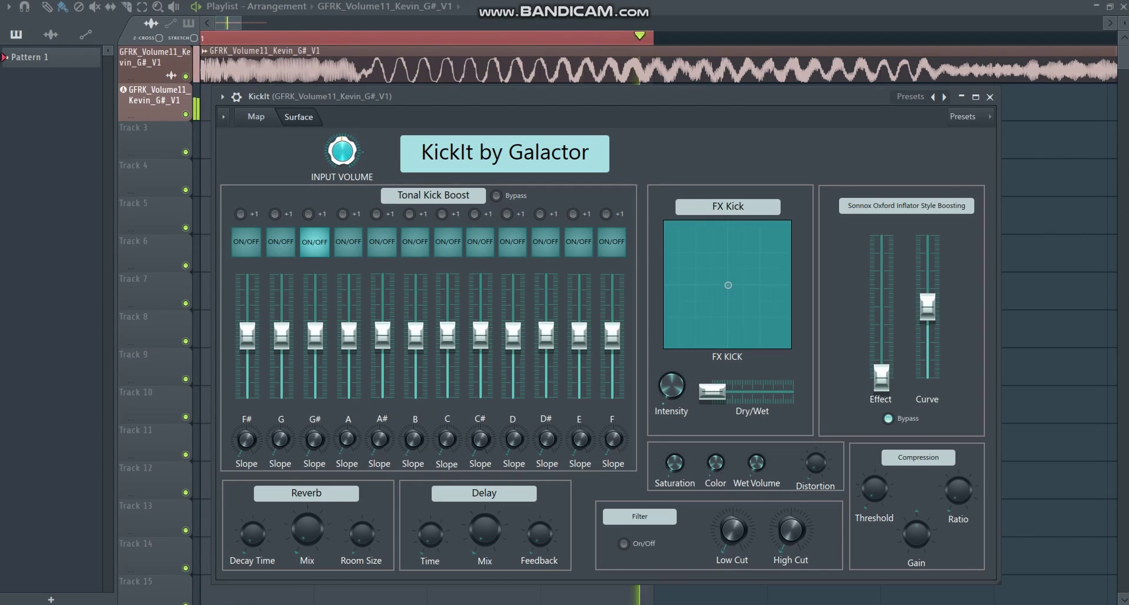
{"action": "key", "text": "space"}
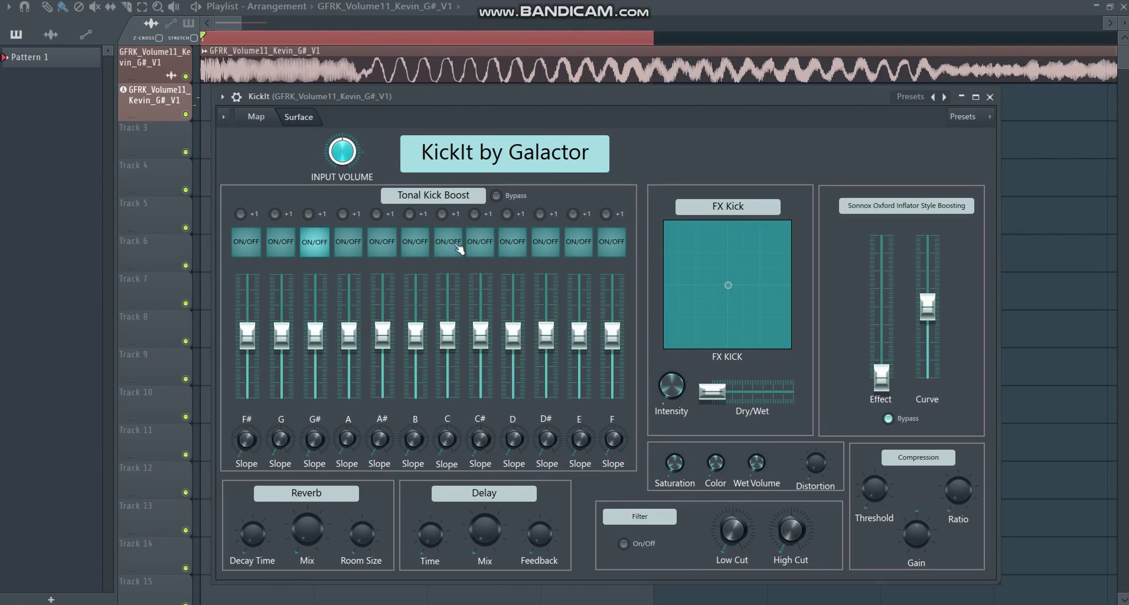
{"action": "left_click", "coordinate": [315, 243]}
{"action": "key", "text": "space"}
{"action": "key", "text": "space"}
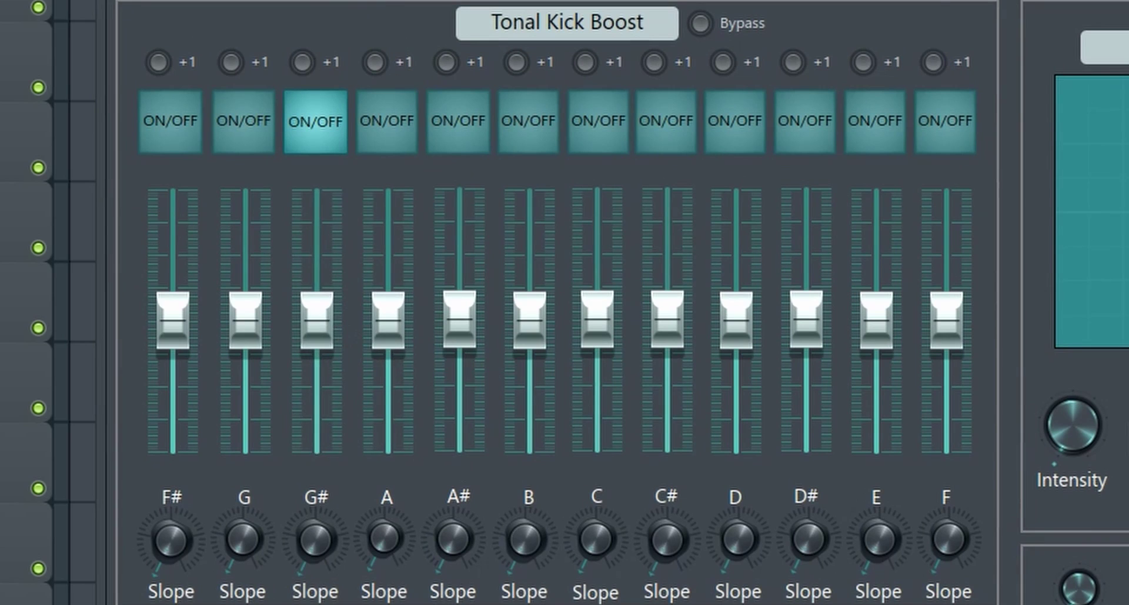
Raise the G# band's boost fader, then reset it to its default level.
{"action": "left_click_drag", "start_coordinate": [320, 326], "coordinate": [321, 291]}
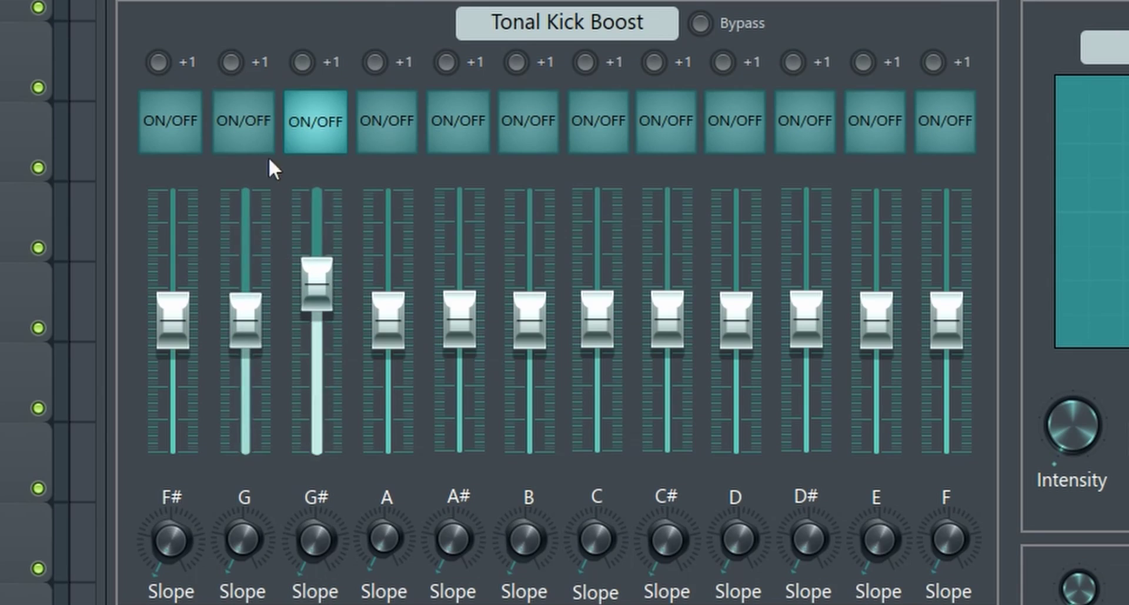
{"action": "right_click", "coordinate": [327, 287]}
{"action": "left_click", "coordinate": [339, 297]}
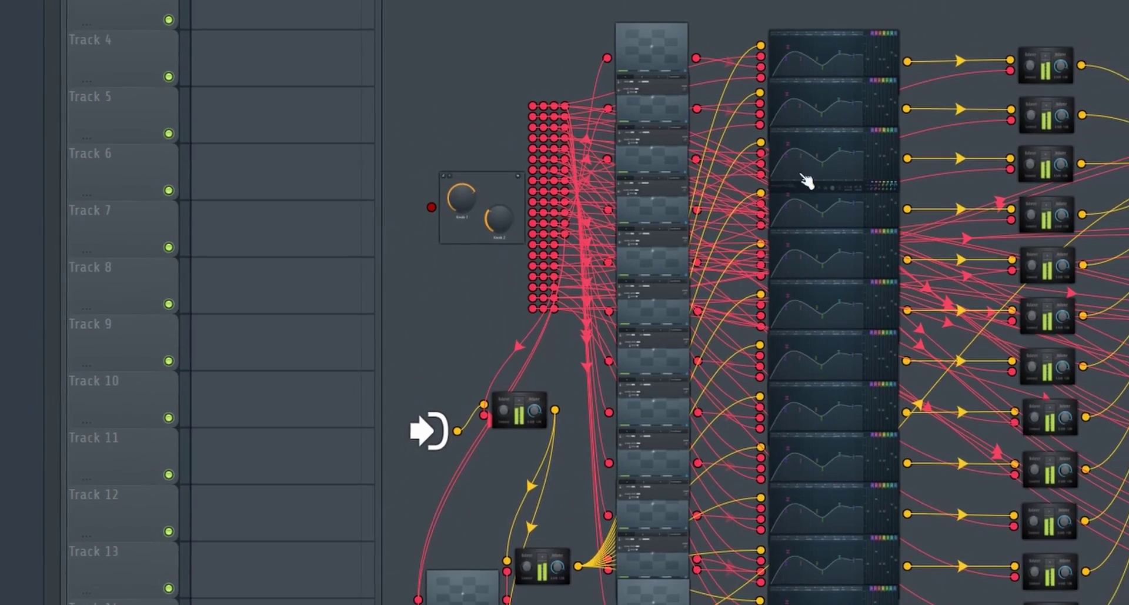
Place Parametric EQ 2 beside the KickIt surface and raise the G# boost during playback, lifting EQ band 4.
{"action": "left_click", "coordinate": [809, 181]}
{"action": "mouse_move", "coordinate": [400, 107]}
{"action": "left_mouse_down"}
{"action": "mouse_move", "coordinate": [374, 114]}
{"action": "mouse_move", "coordinate": [397, 114]}
{"action": "left_mouse_up"}
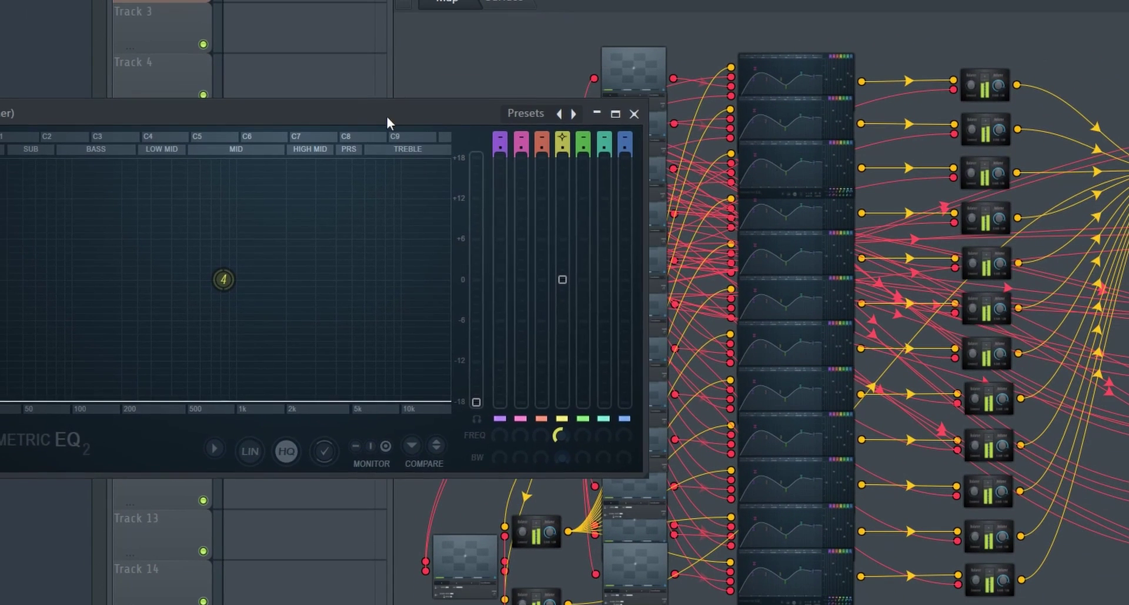
{"action": "left_click", "coordinate": [513, 4]}
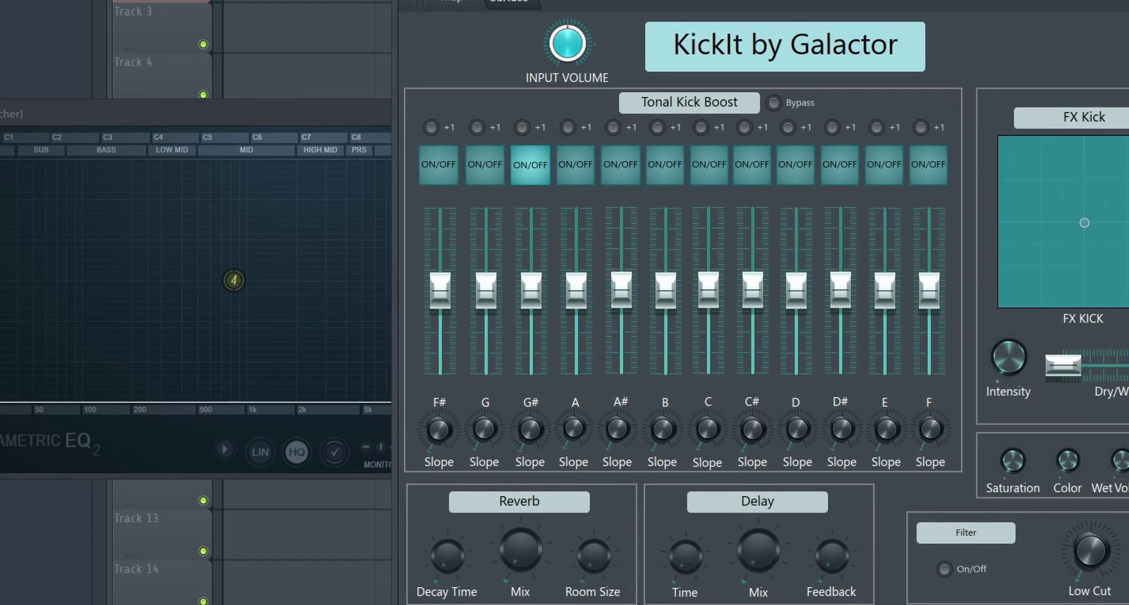
{"action": "left_click", "coordinate": [302, 116]}
{"action": "left_click", "coordinate": [421, 98]}
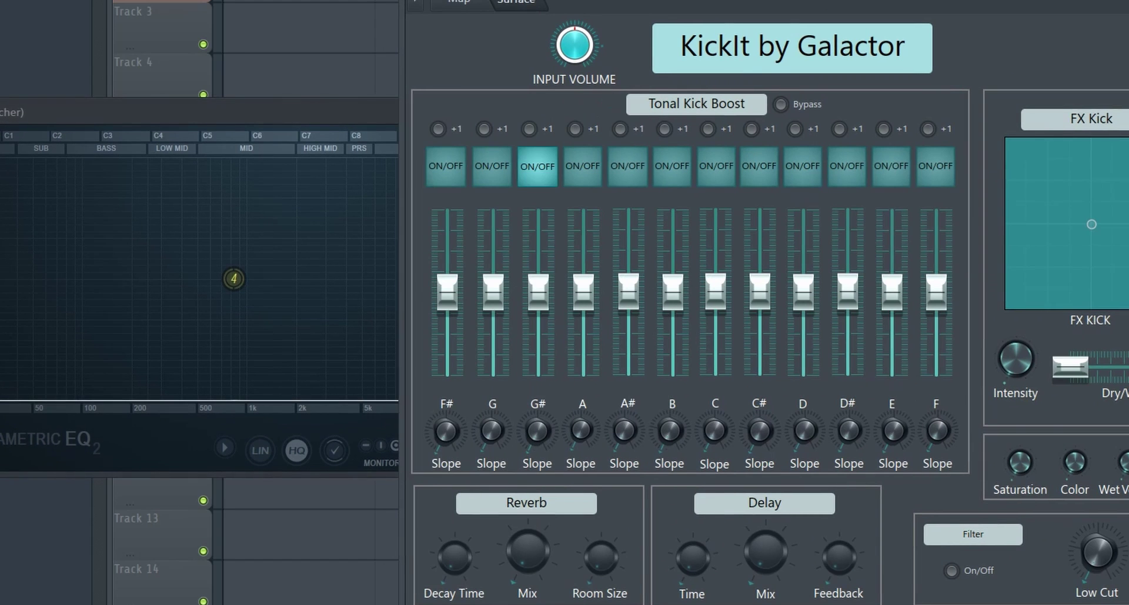
{"action": "key", "text": "space"}
{"action": "left_click_drag", "start_coordinate": [538, 297], "coordinate": [538, 263]}
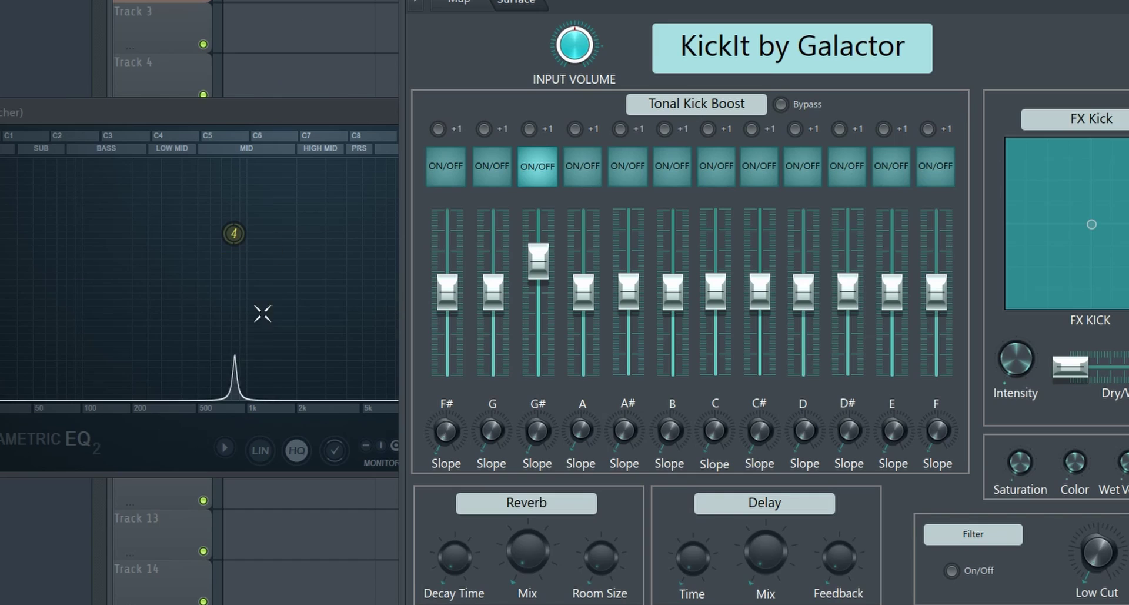
Adjust the G# boost up and down while listening, reset it, then scroll it back up.
{"action": "left_click_drag", "start_coordinate": [538, 261], "coordinate": [537, 238]}
{"action": "key", "text": "space"}
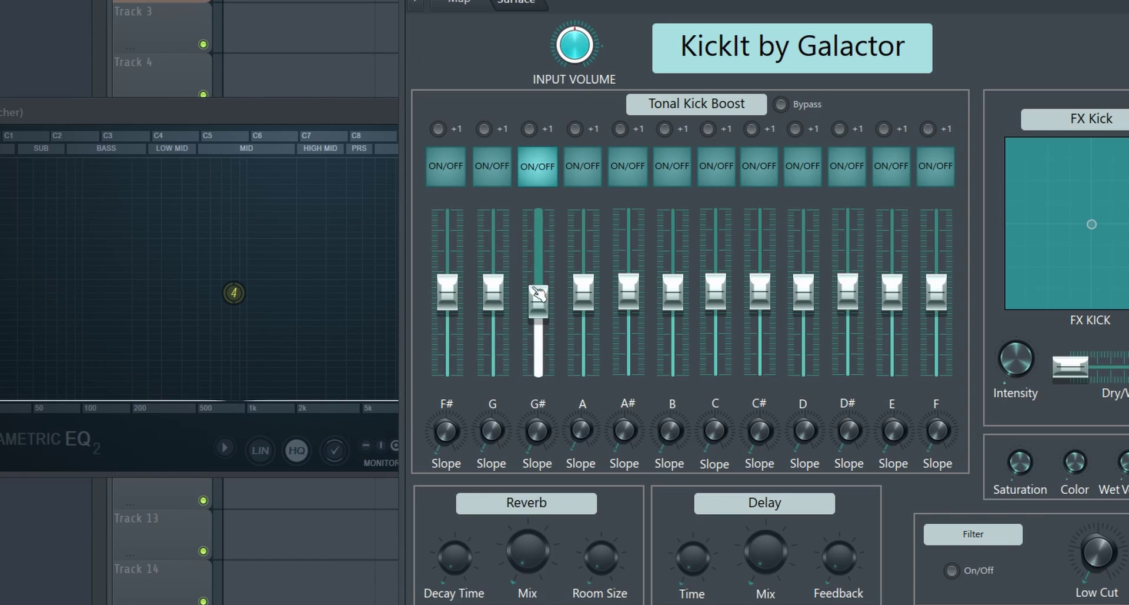
{"action": "left_click_drag", "start_coordinate": [538, 292], "coordinate": [539, 306]}
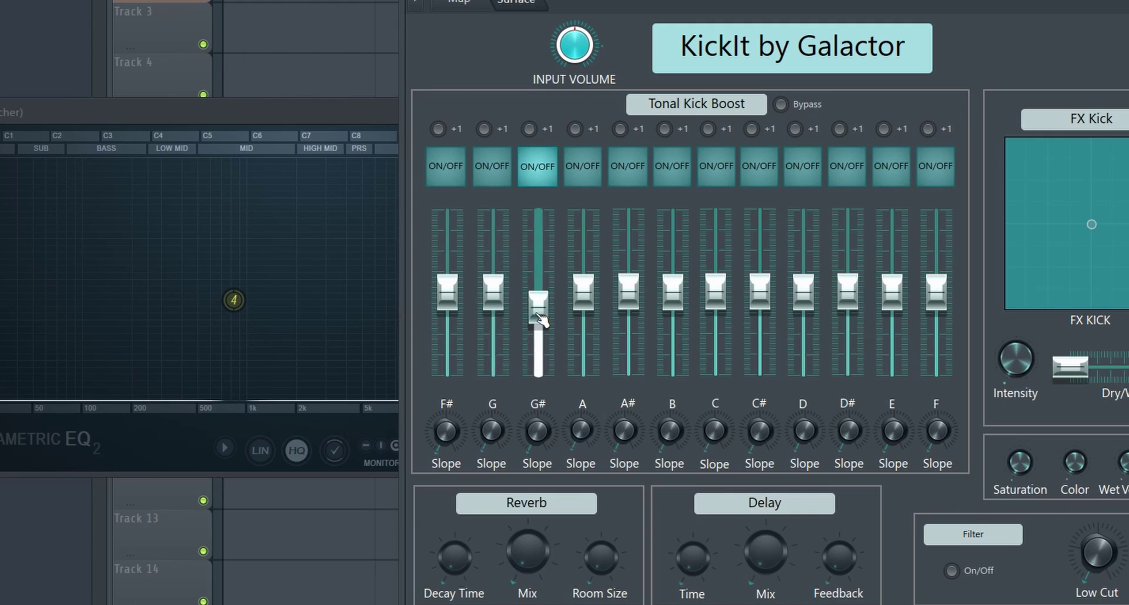
{"action": "right_click", "coordinate": [541, 318]}
{"action": "left_click", "coordinate": [556, 323]}
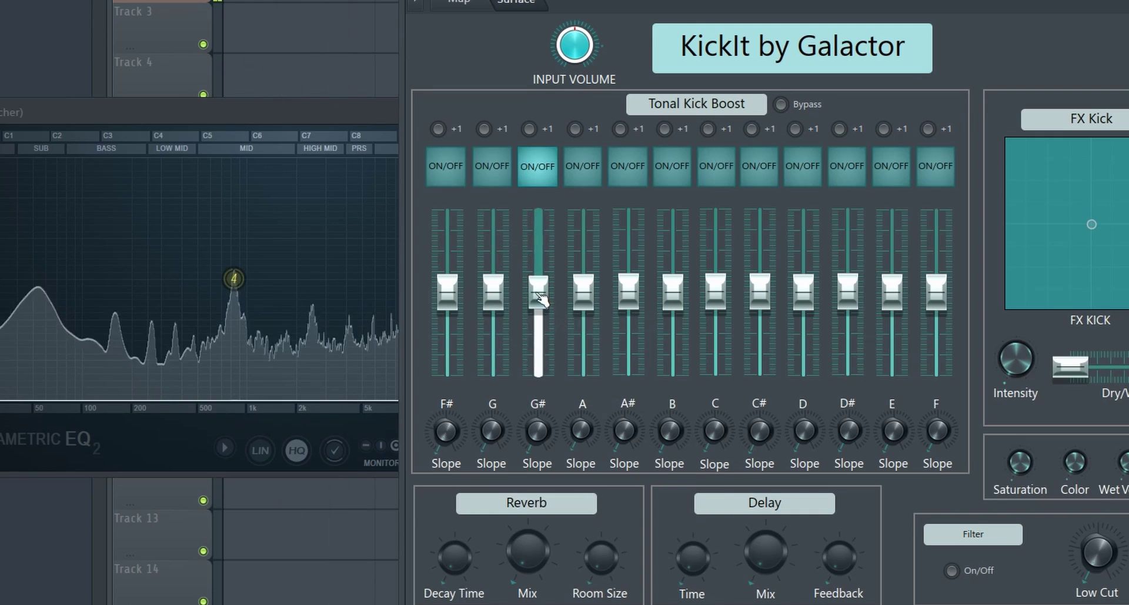
{"action": "scroll", "coordinate": [544, 291], "scroll_direction": "up", "scroll_amount": 3}
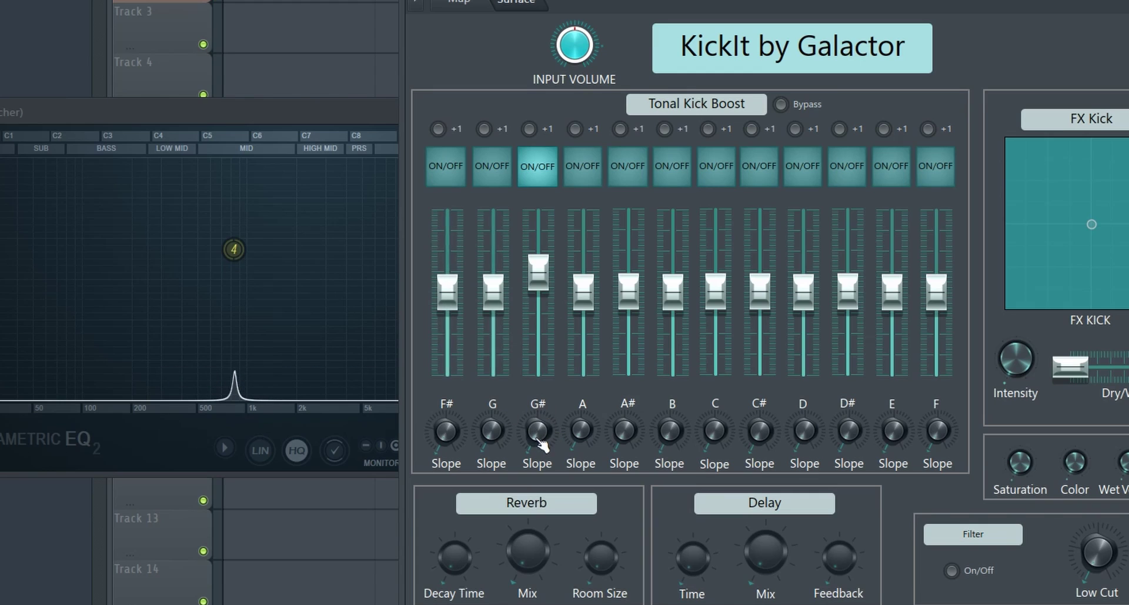
{"action": "mouse_move", "coordinate": [540, 442]}
{"action": "left_mouse_down"}
{"action": "mouse_move", "coordinate": [540, 419]}
{"action": "mouse_move", "coordinate": [539, 454]}
{"action": "left_mouse_up"}
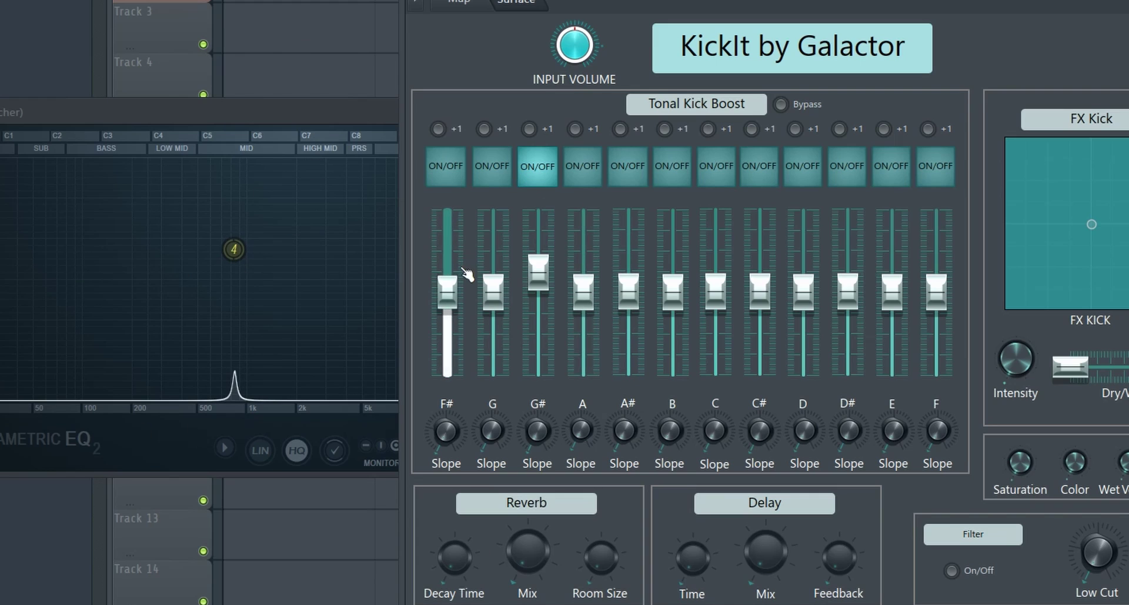
{"action": "right_click", "coordinate": [531, 263]}
{"action": "left_click", "coordinate": [537, 240]}
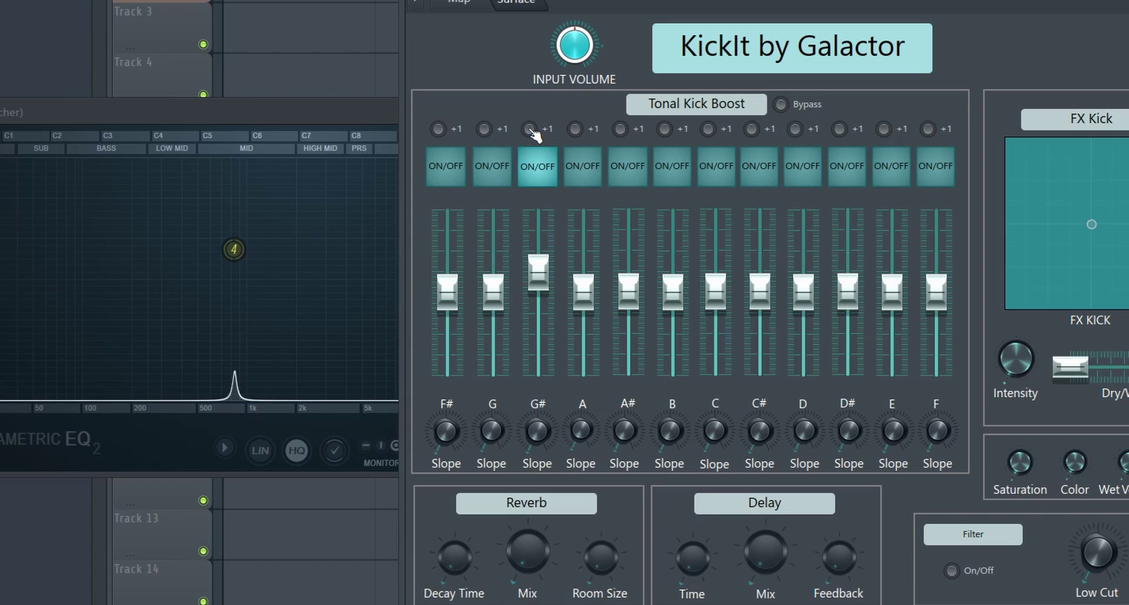
{"action": "left_click", "coordinate": [530, 129]}
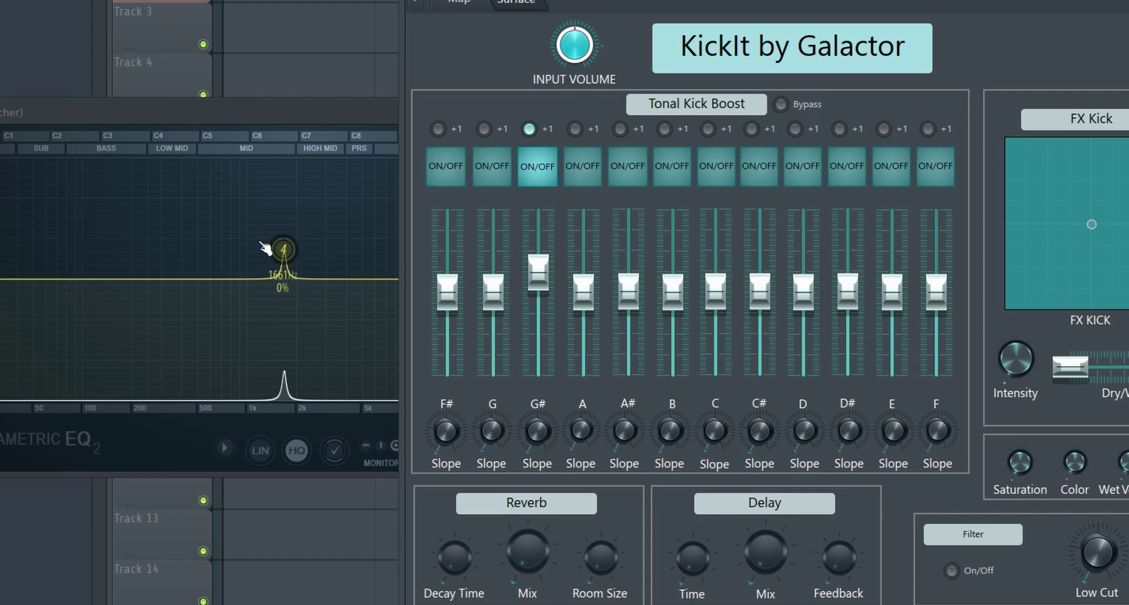
{"action": "left_click", "coordinate": [529, 128]}
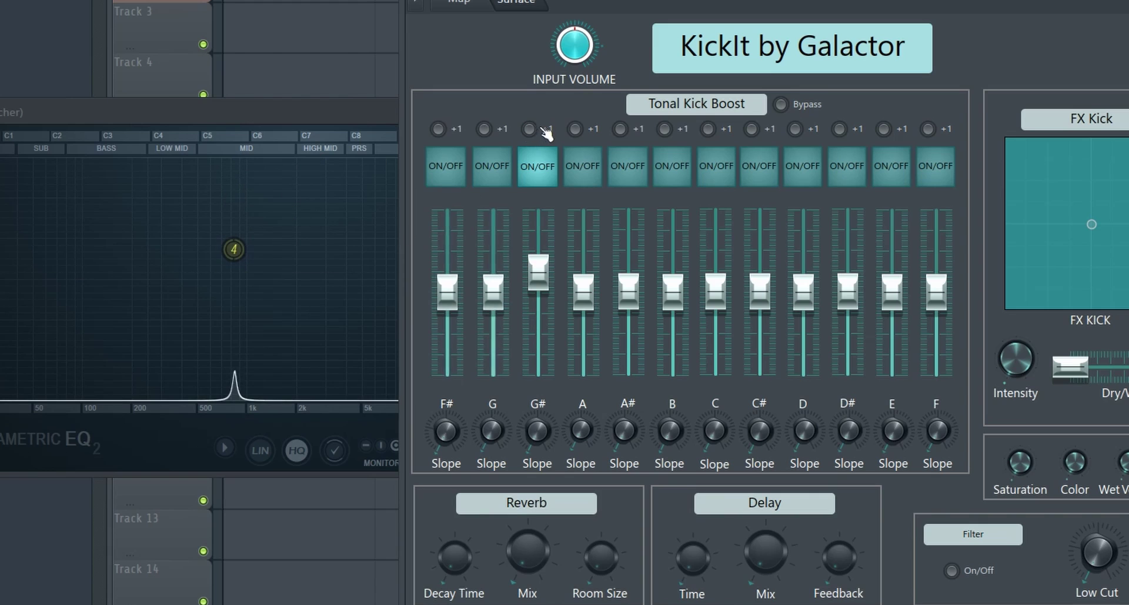
{"action": "left_click", "coordinate": [529, 128]}
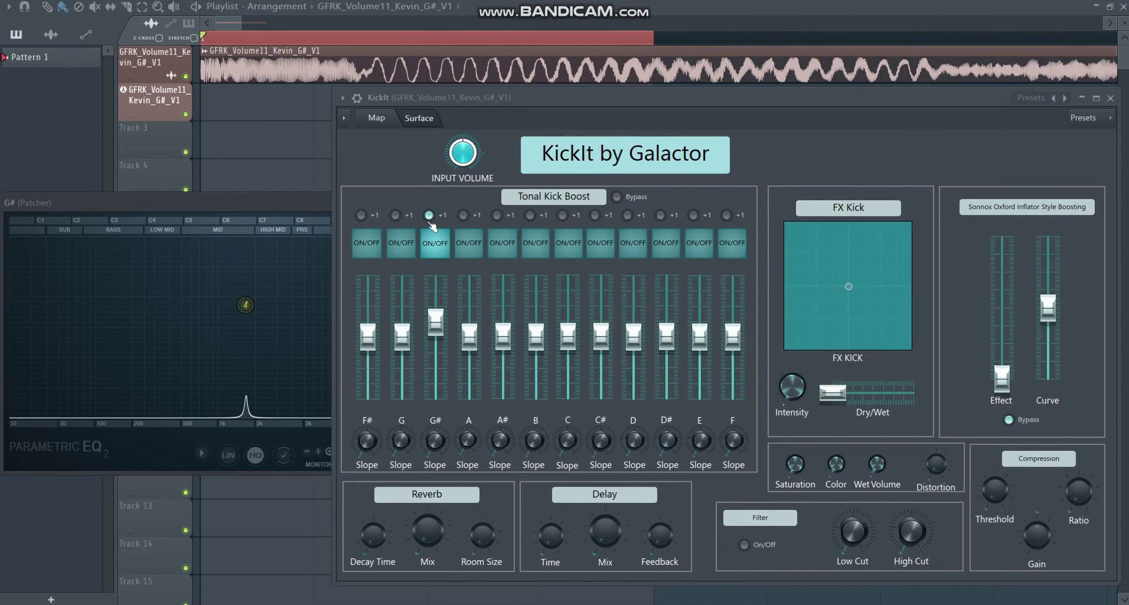
{"action": "left_click", "coordinate": [430, 216]}
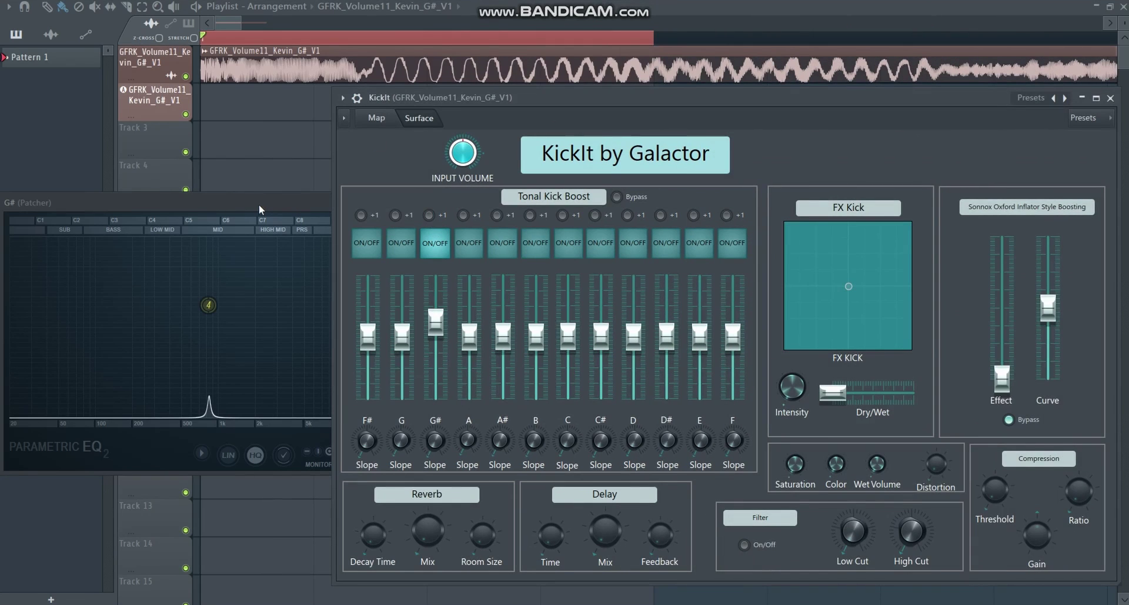